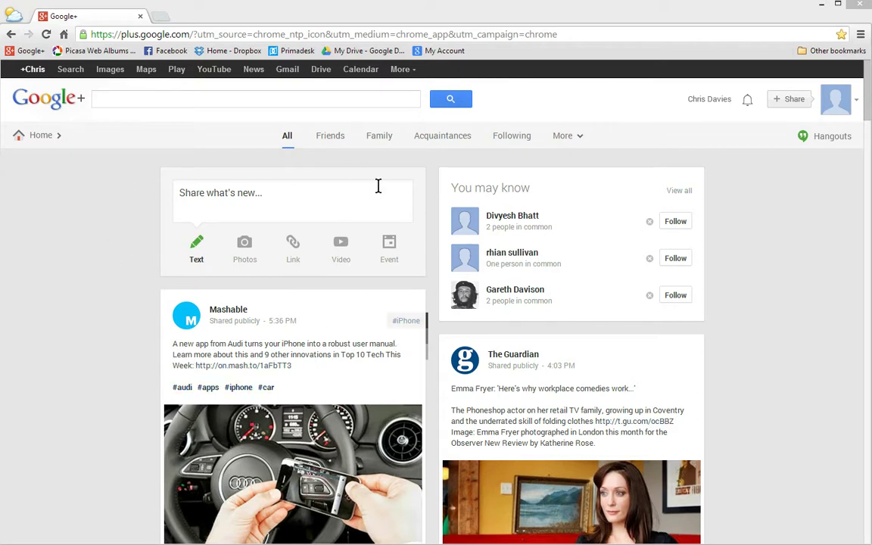
Go to Photos, start an upload from the computer, and browse for photo files.
{"action": "mouse_move", "coordinate": [27, 138]}
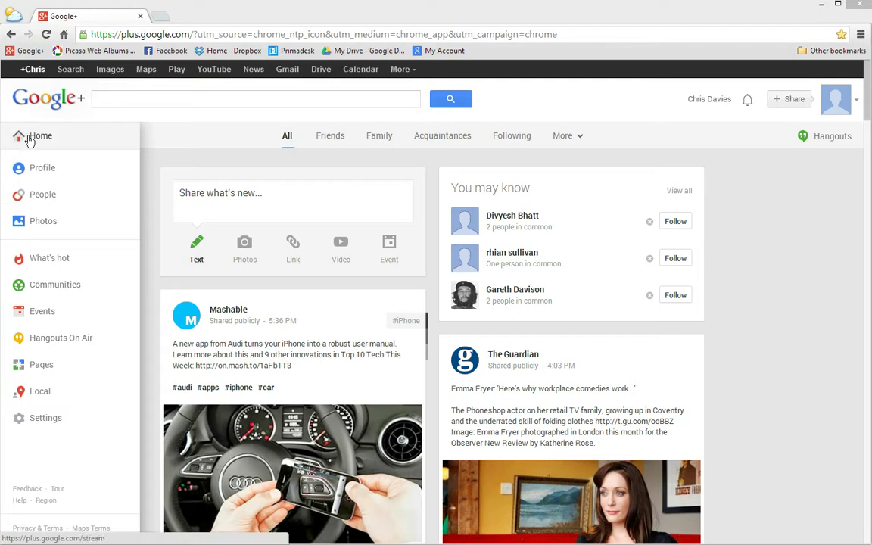
{"action": "left_click", "coordinate": [47, 230]}
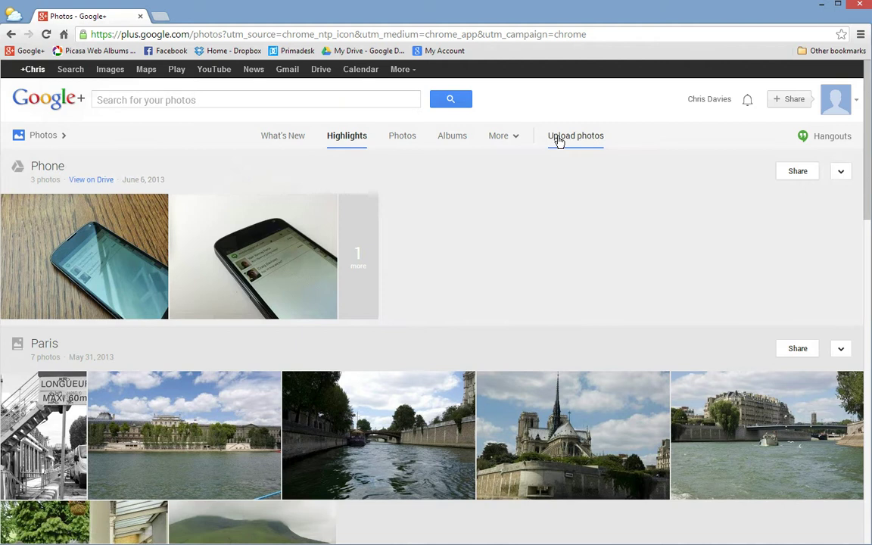
{"action": "left_click", "coordinate": [558, 143]}
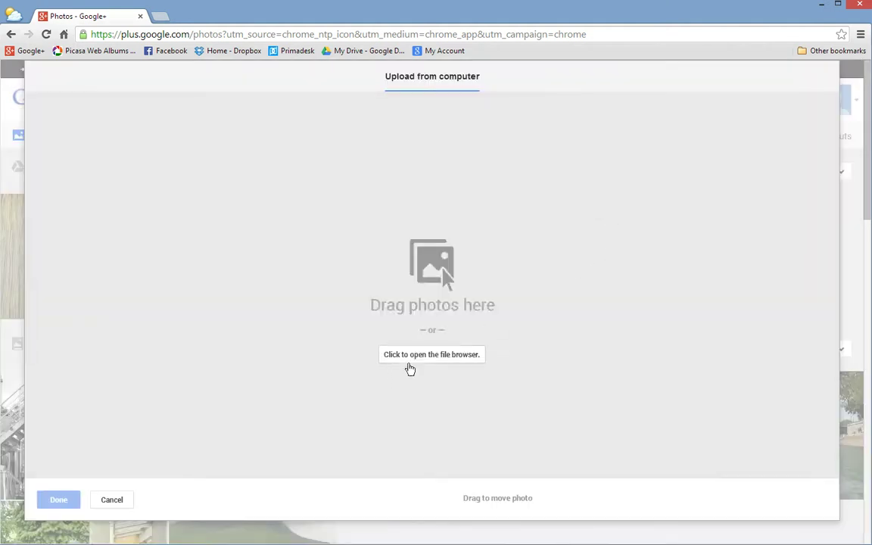
{"action": "left_click", "coordinate": [415, 361]}
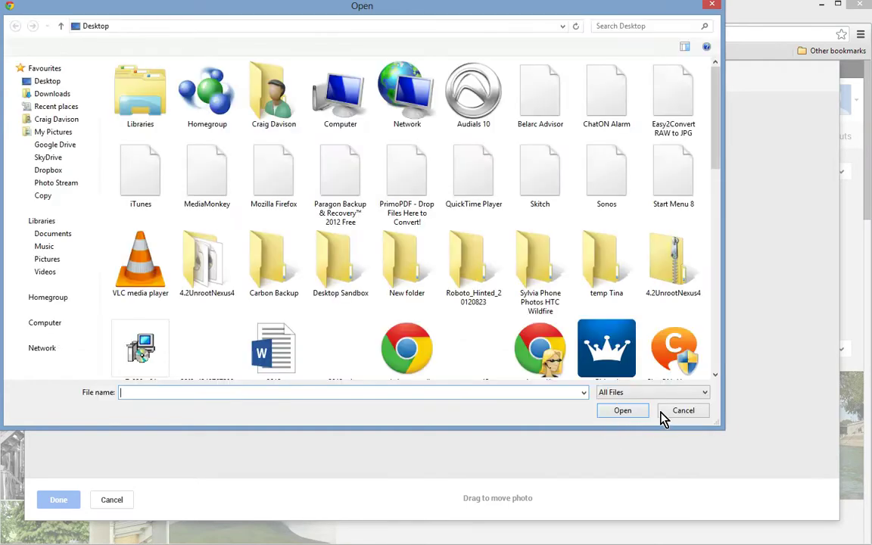
Close the file browser and drag all nine photos from Explorer into the upload area.
{"action": "left_click", "coordinate": [681, 411]}
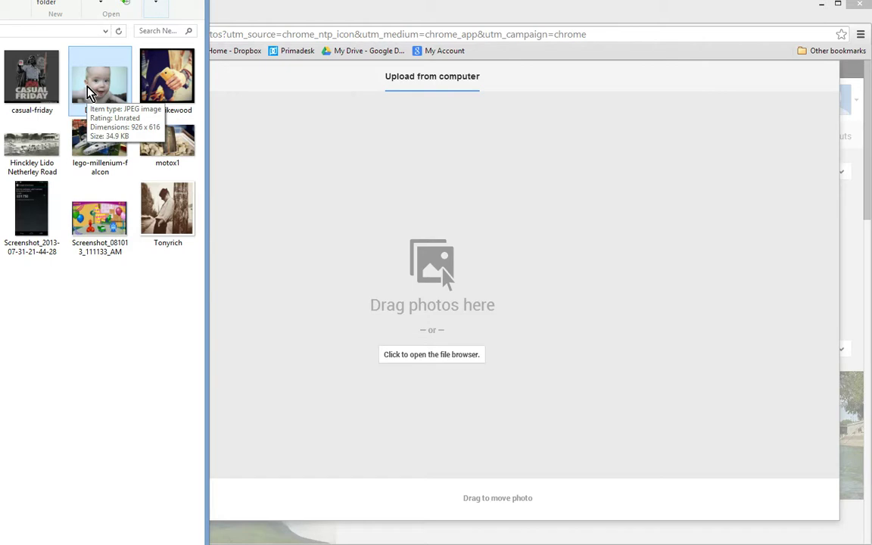
{"action": "left_click_drag", "start_coordinate": [27, 302], "coordinate": [444, 268]}
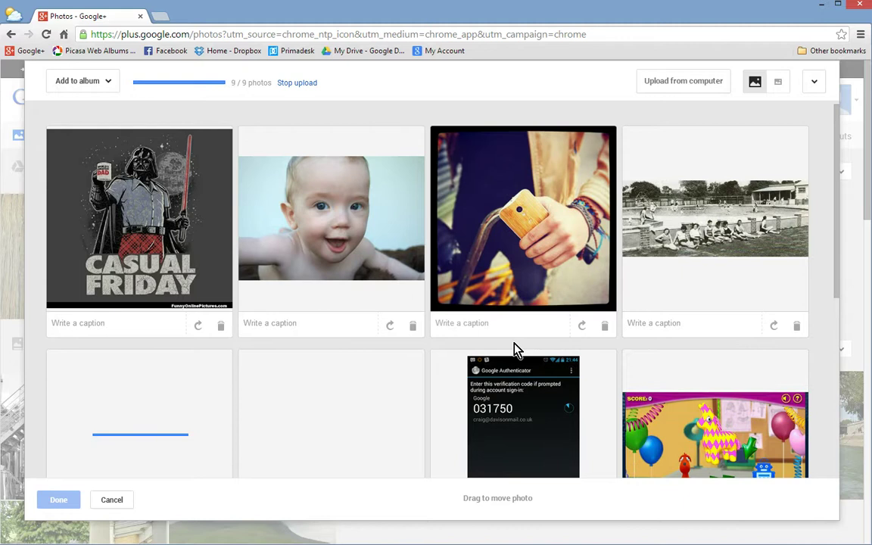
In the Add to album dropdown, create a new album called 'Random Stuff'.
{"action": "left_click", "coordinate": [110, 83]}
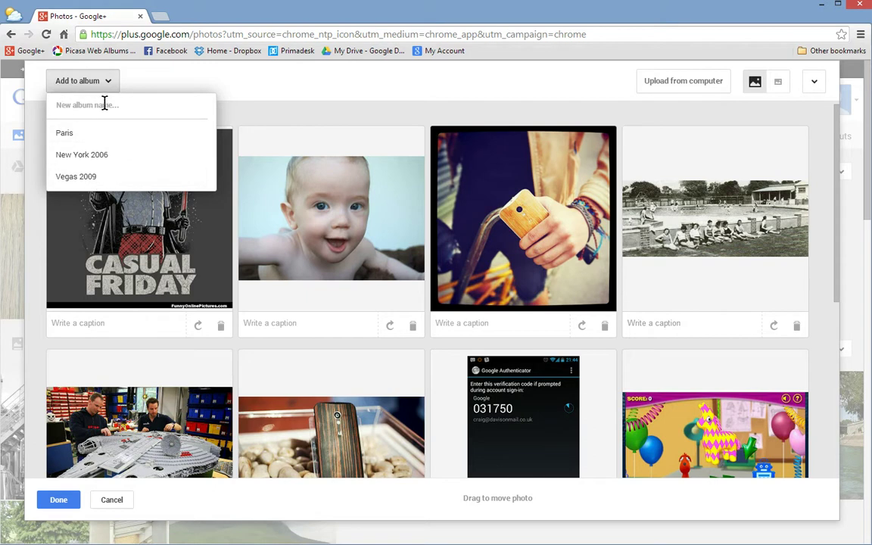
{"action": "left_click", "coordinate": [109, 104]}
{"action": "type", "text": "Random Stuff"}
{"action": "key", "text": "Return"}
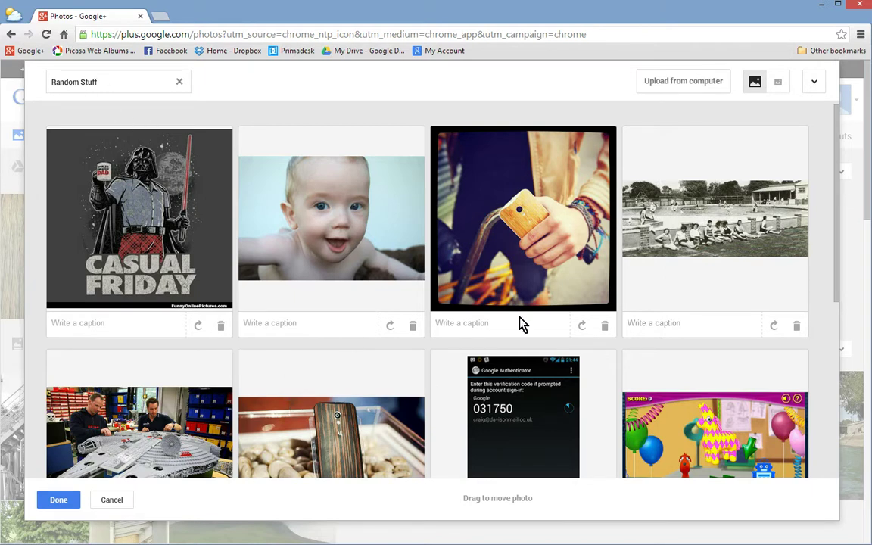
Try reordering the Casual Friday photo, then make the hand-holding-phone photo the cover.
{"action": "left_click_drag", "start_coordinate": [212, 261], "coordinate": [280, 283]}
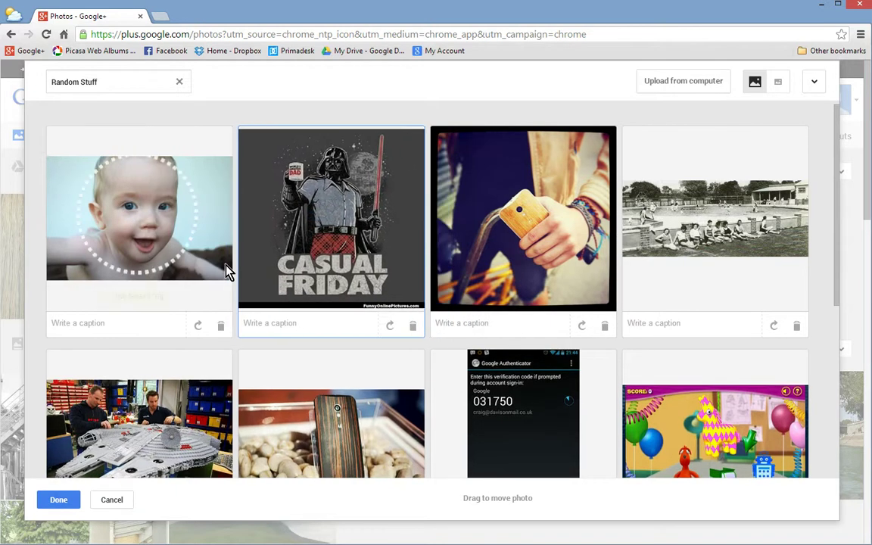
{"action": "left_click_drag", "start_coordinate": [327, 224], "coordinate": [143, 283]}
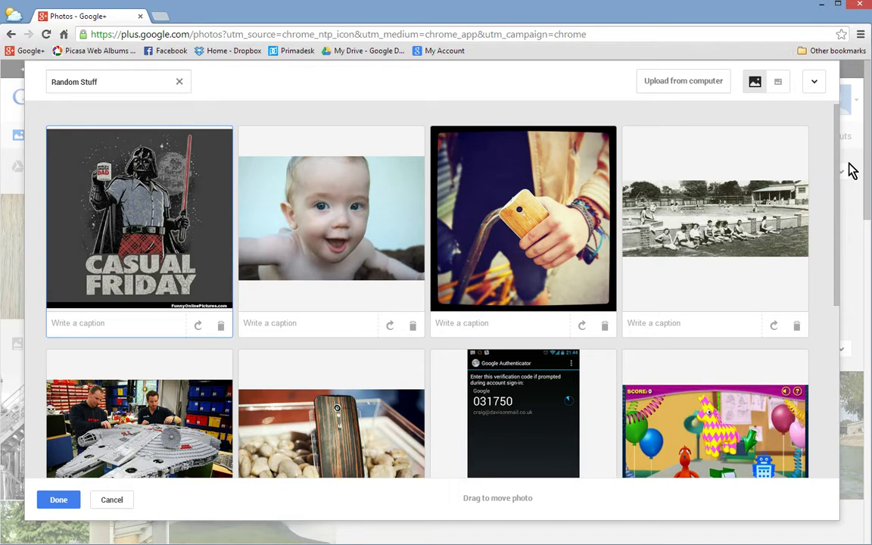
{"action": "left_click_drag", "start_coordinate": [837, 166], "coordinate": [808, 112]}
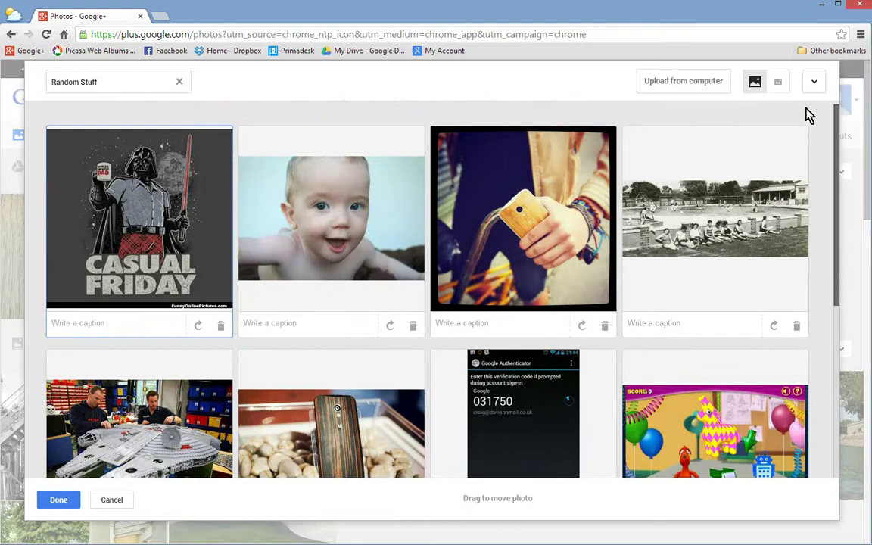
{"action": "left_click", "coordinate": [59, 139]}
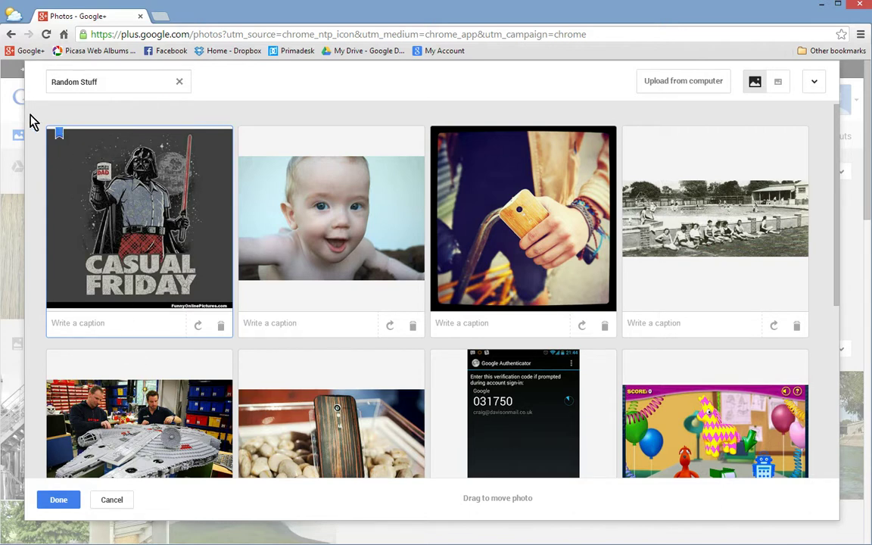
{"action": "left_click", "coordinate": [444, 134]}
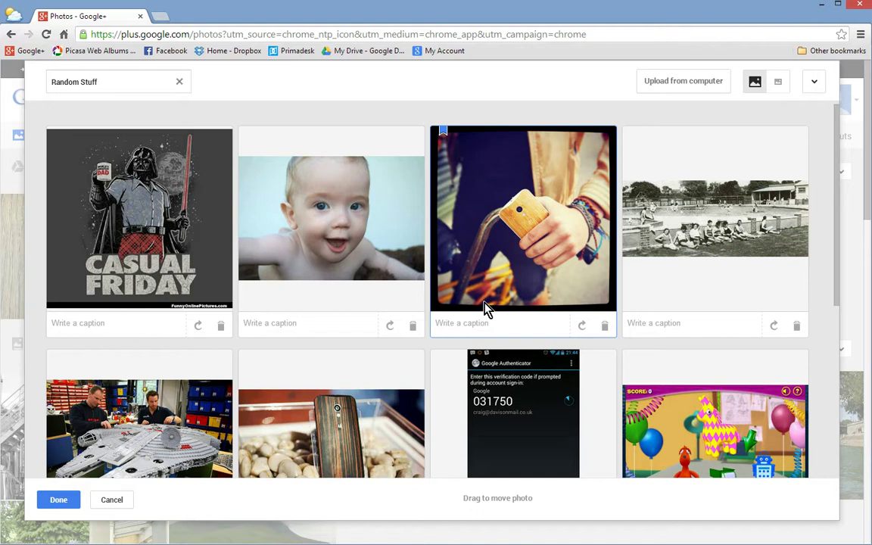
Finish the upload, enable Find My Face, group the three faces, then skip tagging.
{"action": "left_click", "coordinate": [53, 504]}
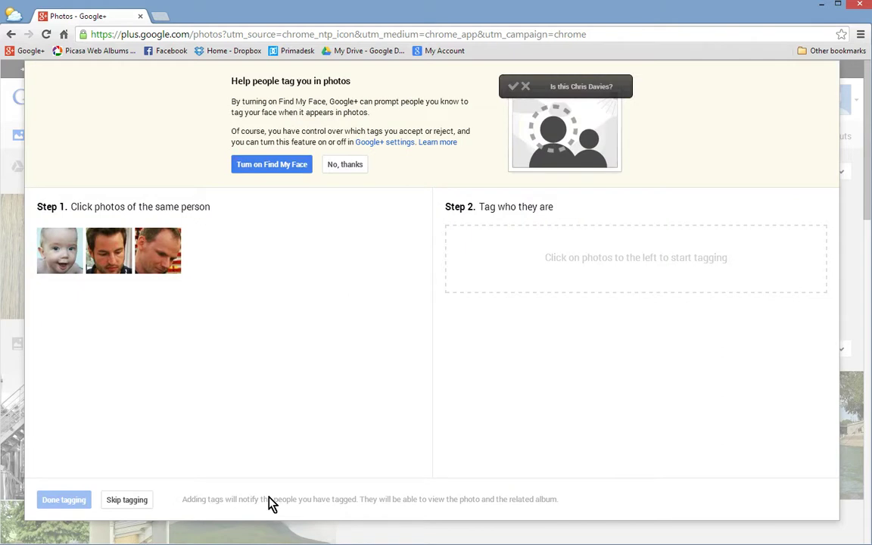
{"action": "left_click", "coordinate": [281, 165]}
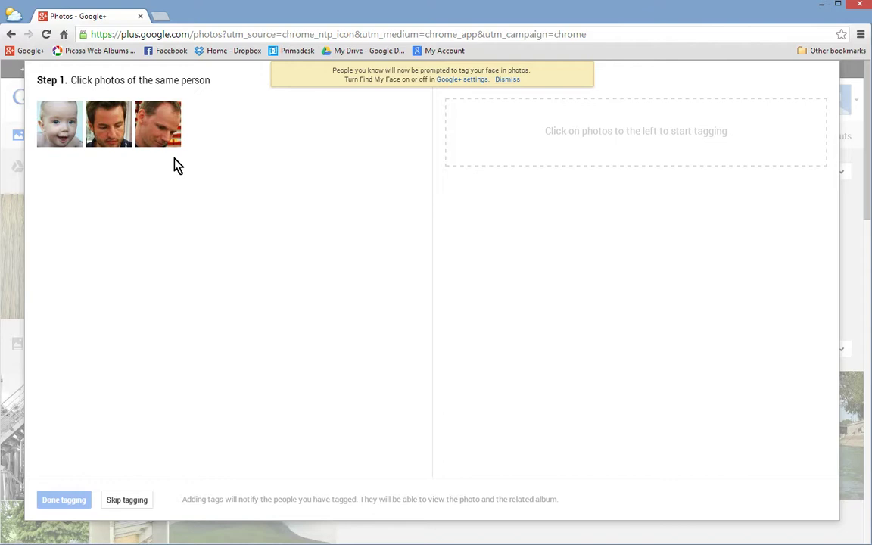
{"action": "left_click", "coordinate": [109, 136]}
{"action": "left_click", "coordinate": [142, 132]}
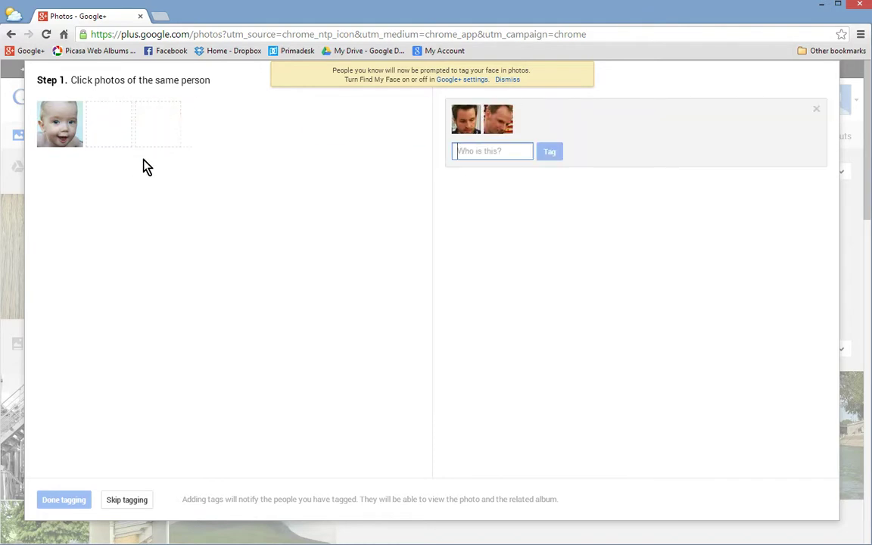
{"action": "left_click", "coordinate": [69, 135]}
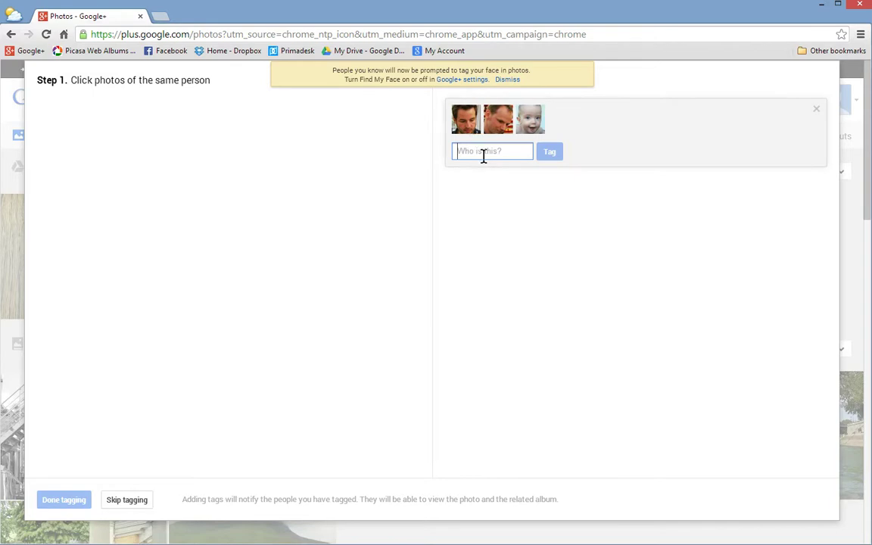
{"action": "left_click", "coordinate": [127, 500]}
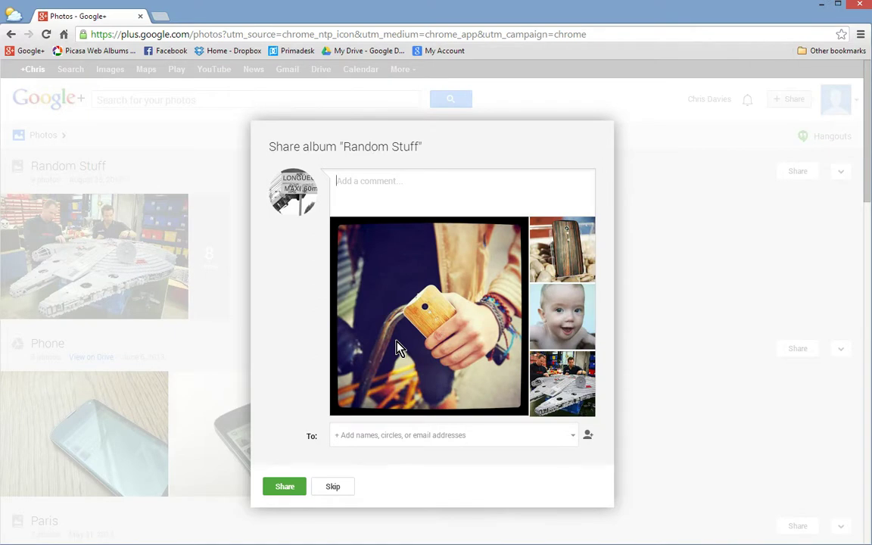
Add Your circles as the recipient and share the Random Stuff album.
{"action": "left_click", "coordinate": [431, 438]}
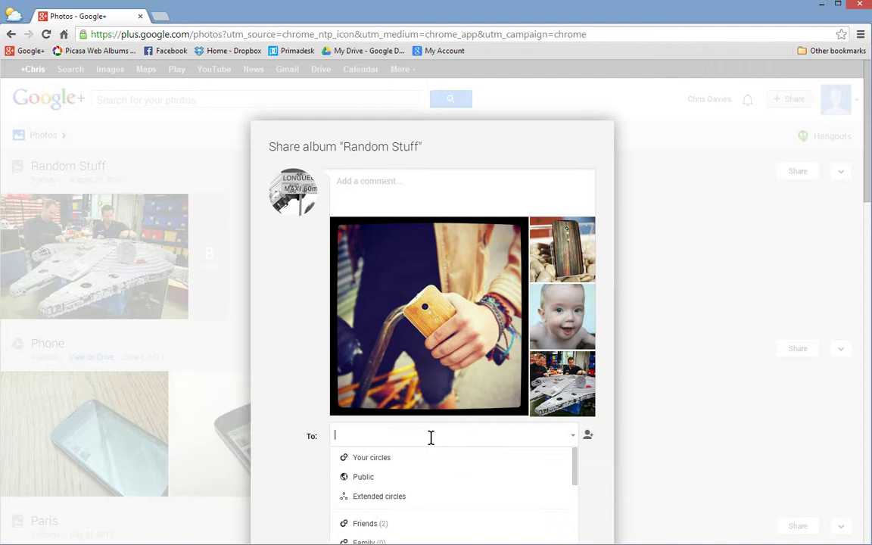
{"action": "type", "text": "public"}
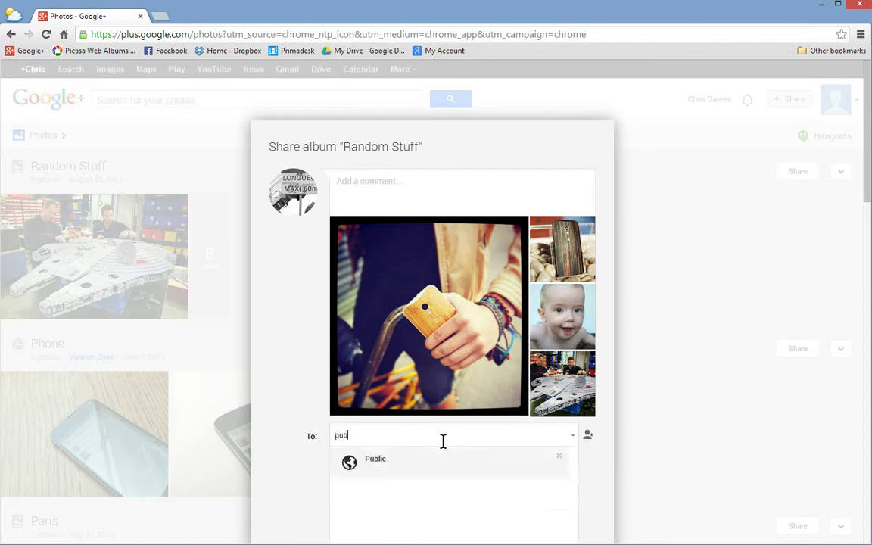
{"action": "key", "text": "BackSpace"}
{"action": "key", "text": "BackSpace"}
{"action": "key", "text": "BackSpace"}
{"action": "key", "text": "BackSpace"}
{"action": "key", "text": "BackSpace"}
{"action": "key", "text": "BackSpace"}
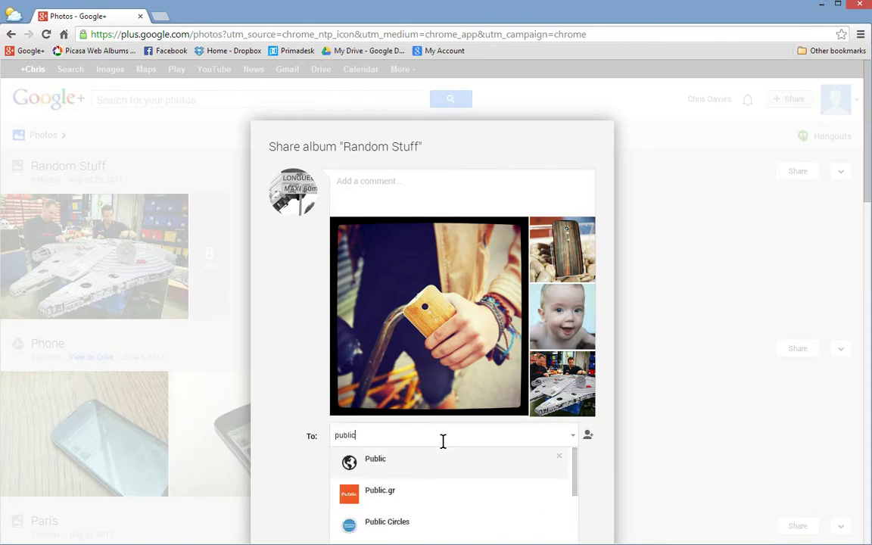
{"action": "type", "text": "your"}
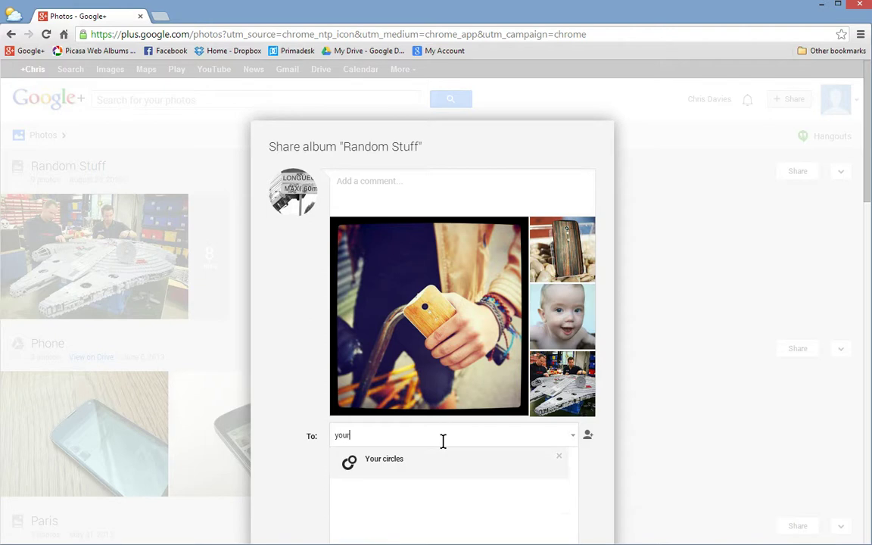
{"action": "left_click", "coordinate": [409, 457]}
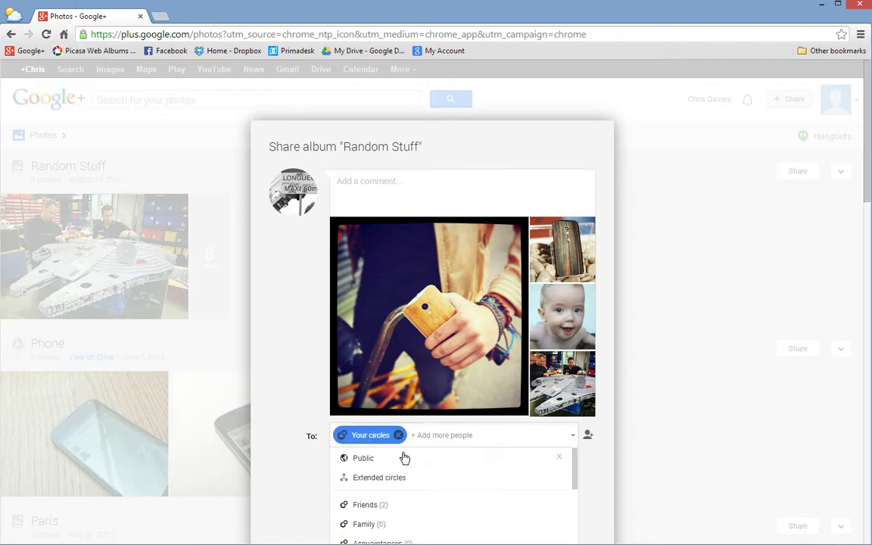
{"action": "left_click", "coordinate": [606, 468]}
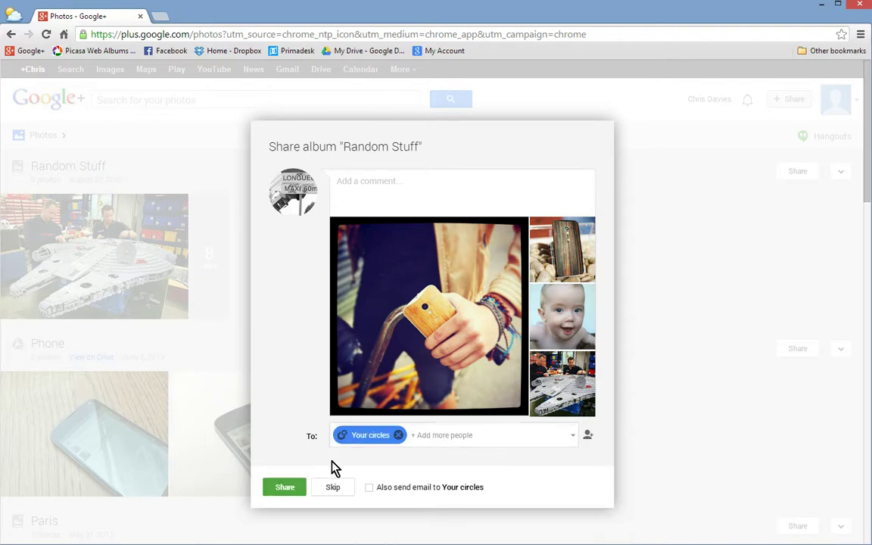
{"action": "left_click", "coordinate": [282, 490]}
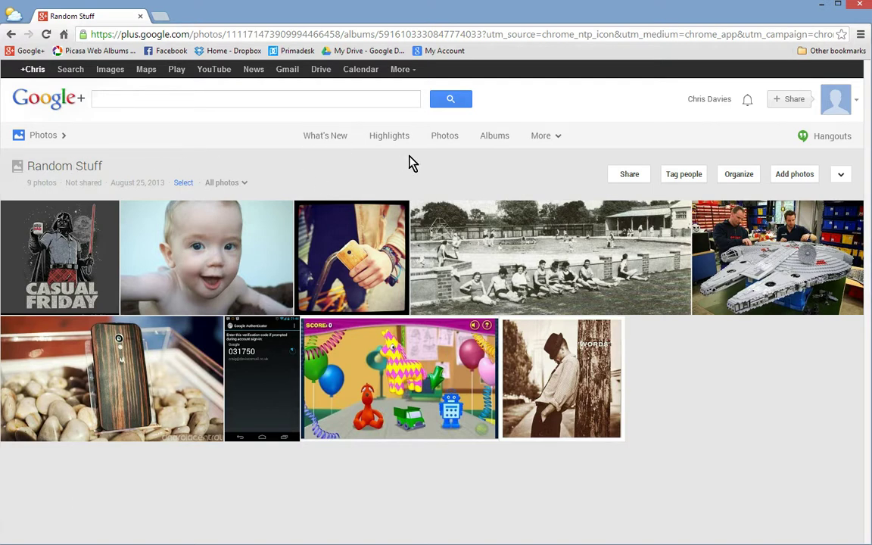
{"action": "left_click", "coordinate": [496, 141]}
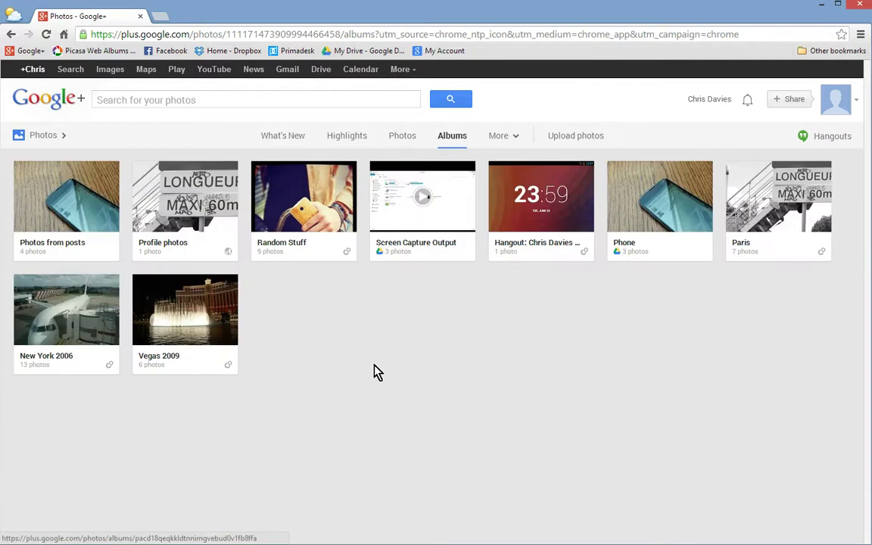
{"action": "left_click", "coordinate": [308, 216]}
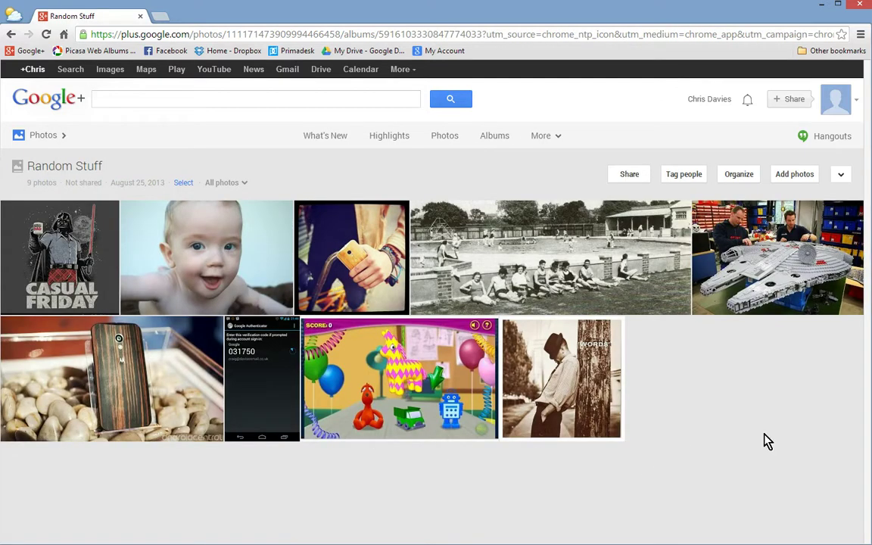
In Organize, set the Darth Vader photo as cover, then reopen Random Stuff from Albums.
{"action": "left_click", "coordinate": [743, 178]}
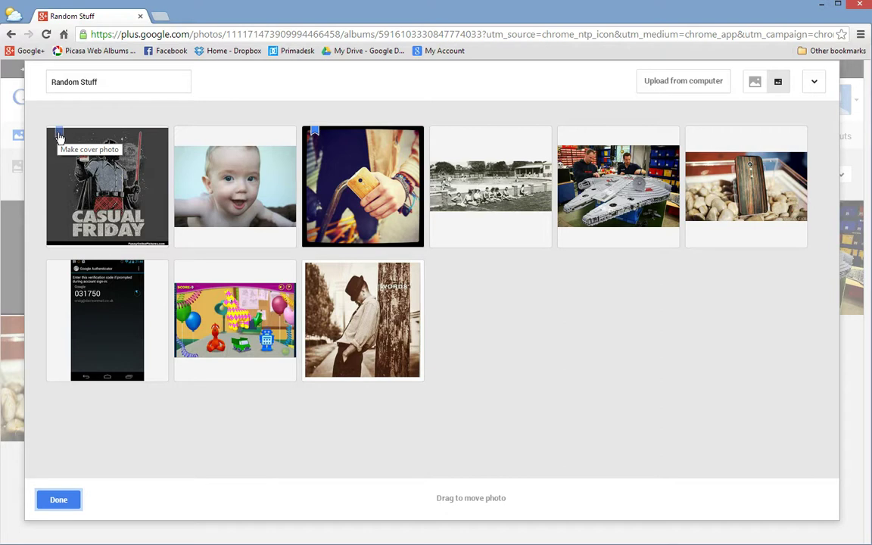
{"action": "left_click", "coordinate": [60, 136]}
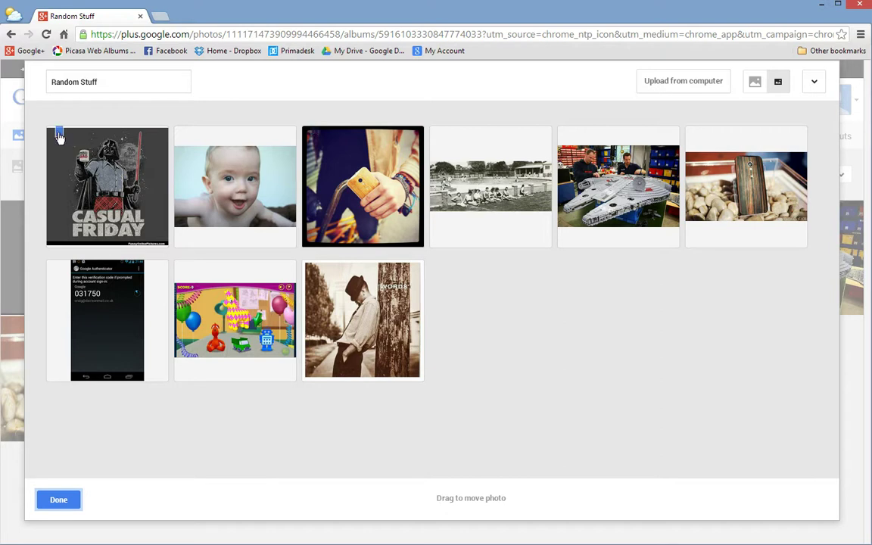
{"action": "left_click", "coordinate": [64, 503]}
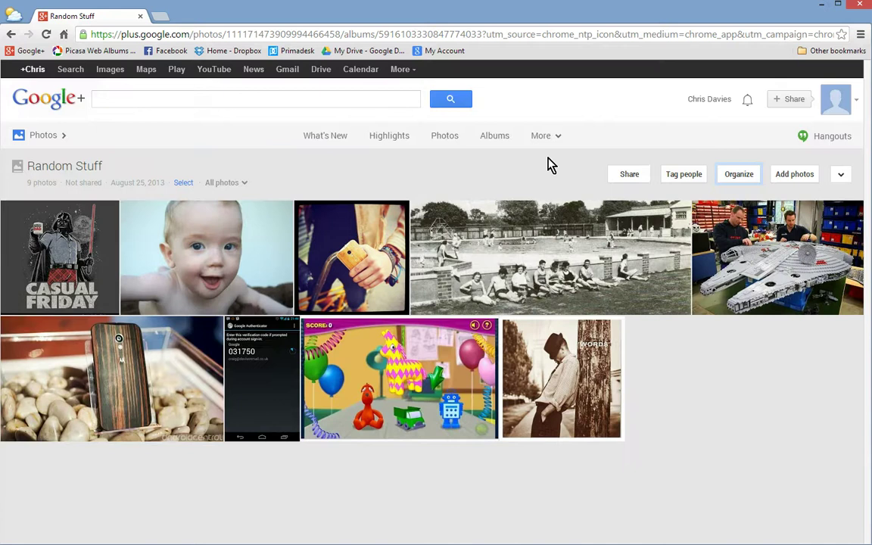
{"action": "left_click", "coordinate": [492, 136]}
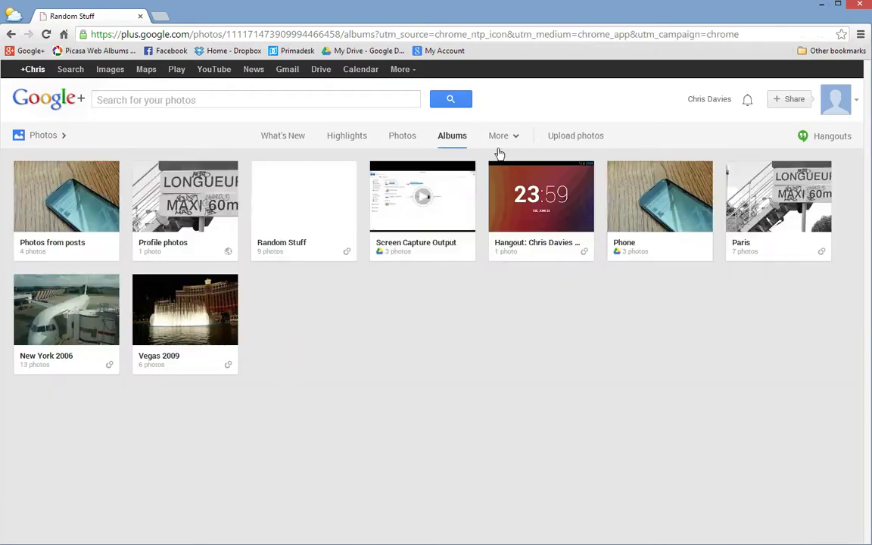
{"action": "left_click", "coordinate": [307, 216]}
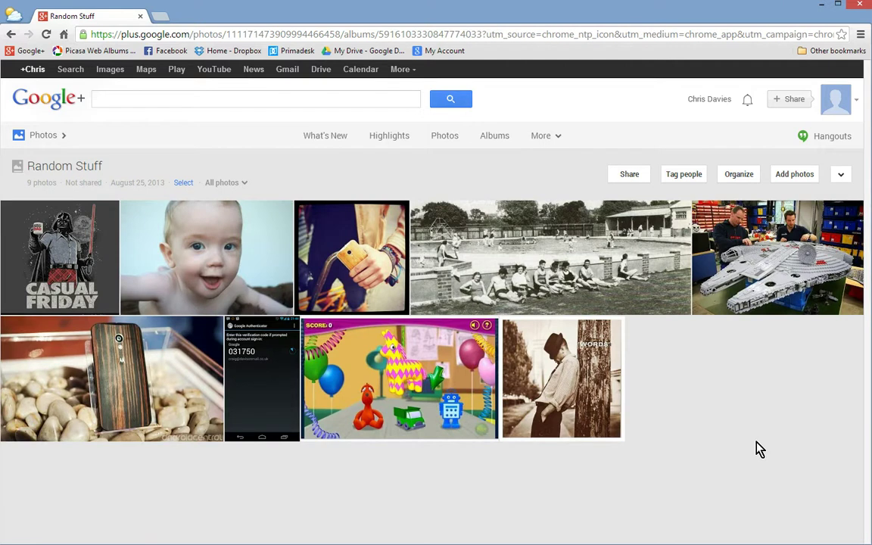
Dismiss the Share > Album post, then open the album's 'Not shared' audience settings.
{"action": "left_click", "coordinate": [634, 174]}
{"action": "left_click", "coordinate": [640, 215]}
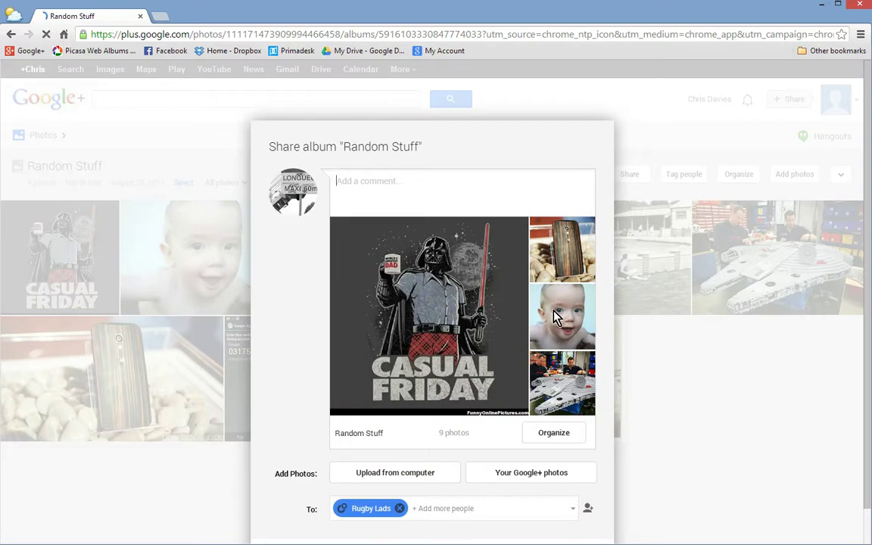
{"action": "scroll", "coordinate": [617, 419], "scroll_direction": "down", "scroll_amount": 1}
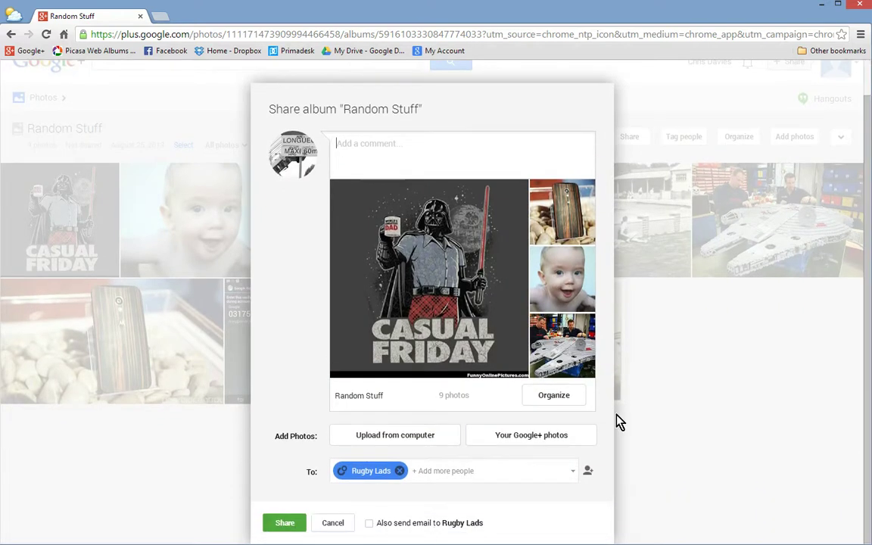
{"action": "left_click", "coordinate": [343, 524]}
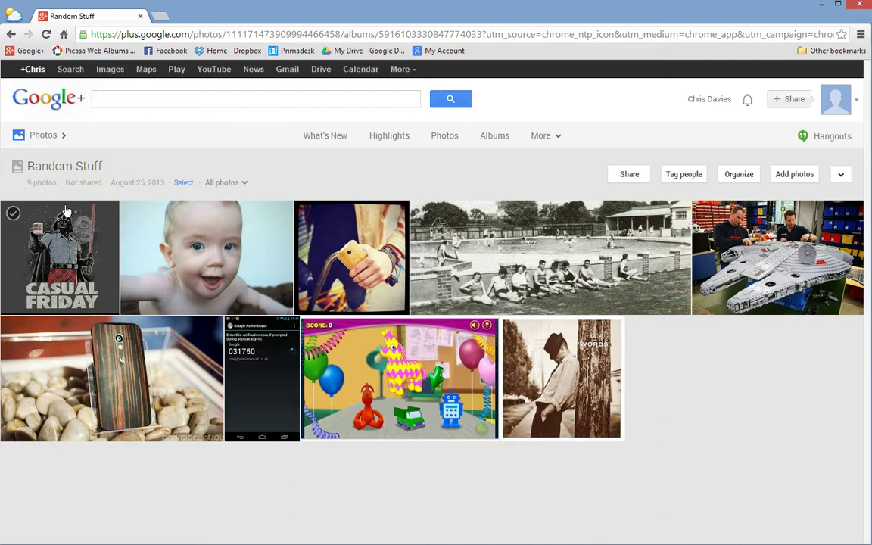
{"action": "left_click", "coordinate": [84, 184]}
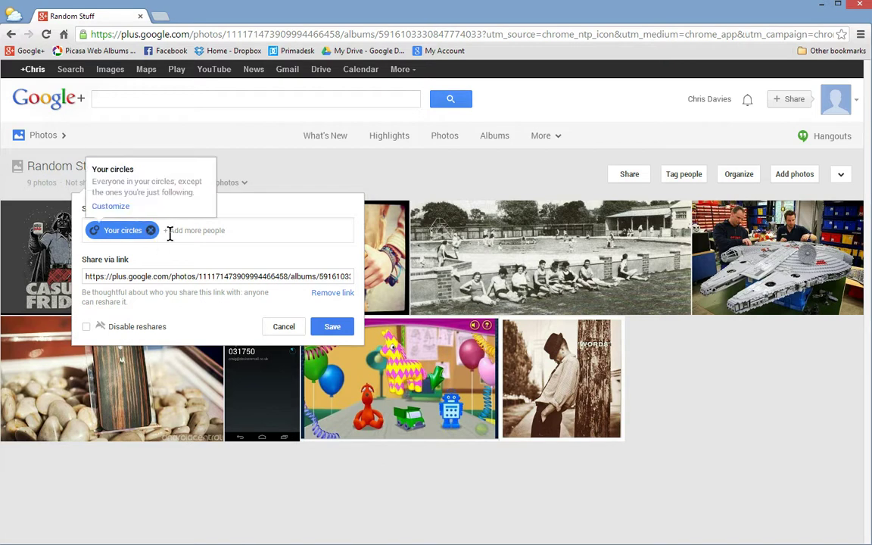
Add the Friends circle and one contact, found by typing their name, to the audience.
{"action": "left_click", "coordinate": [209, 226]}
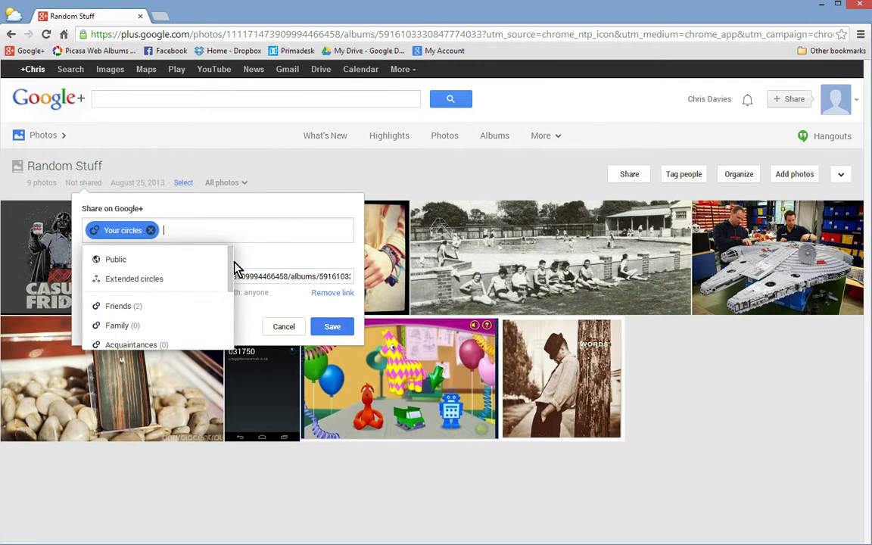
{"action": "scroll", "coordinate": [238, 310], "scroll_direction": "down", "scroll_amount": 3}
{"action": "scroll", "coordinate": [240, 288], "scroll_direction": "up", "scroll_amount": 3}
{"action": "left_click", "coordinate": [153, 307]}
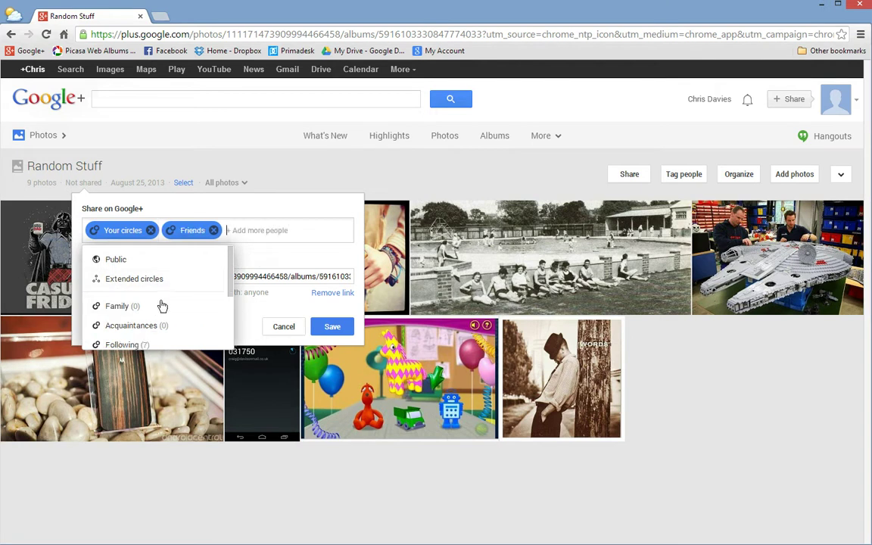
{"action": "type", "text": "le"}
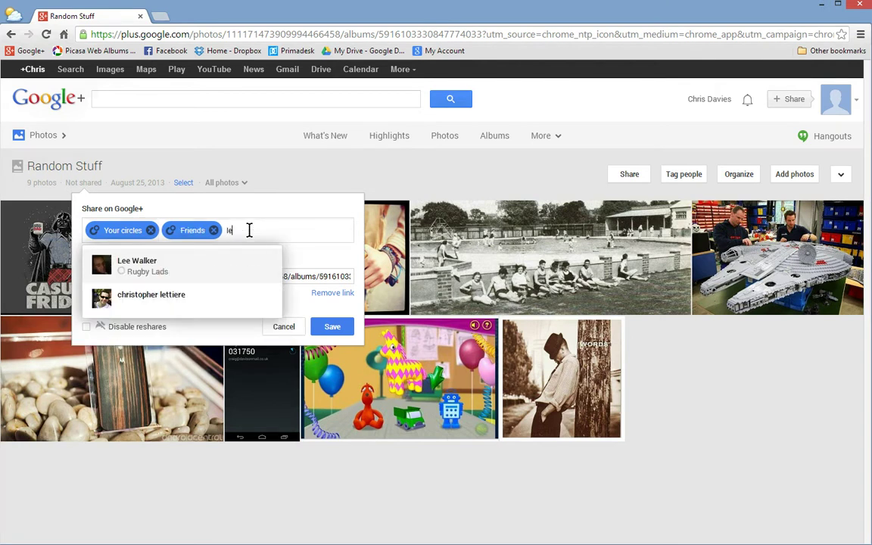
{"action": "left_click", "coordinate": [175, 266]}
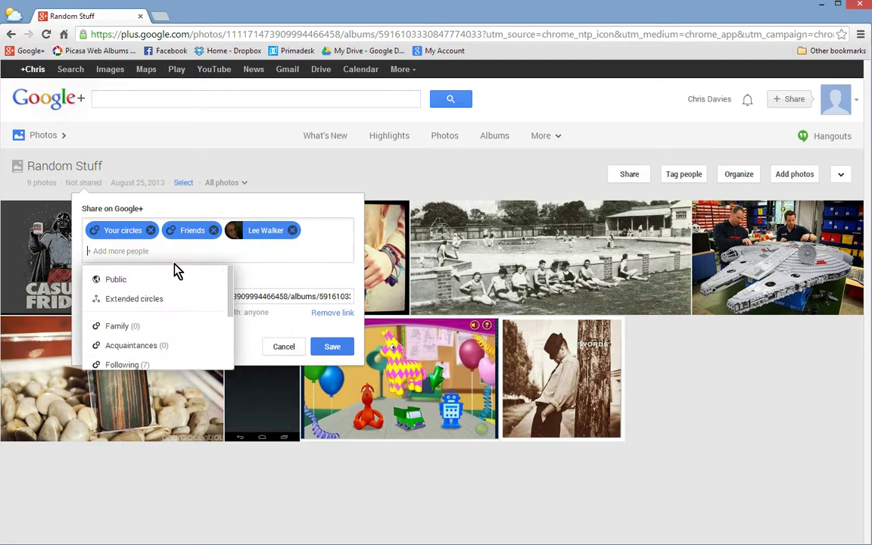
{"action": "left_click", "coordinate": [279, 258]}
{"action": "left_click", "coordinate": [279, 259]}
{"action": "left_click", "coordinate": [333, 354]}
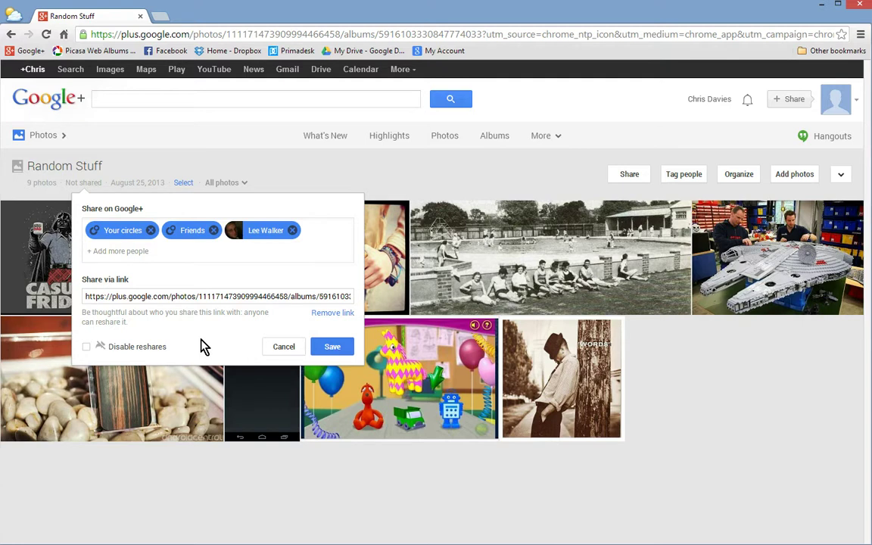
Save the audience, skip the share post, and confirm the album reads Shared privately.
{"action": "left_click", "coordinate": [321, 348]}
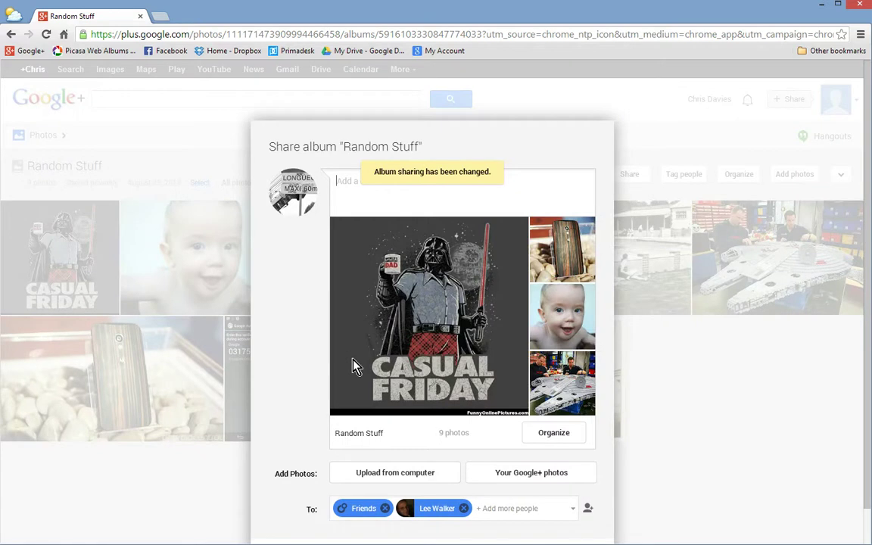
{"action": "scroll", "coordinate": [415, 299], "scroll_direction": "down", "scroll_amount": 1}
{"action": "left_click", "coordinate": [349, 521]}
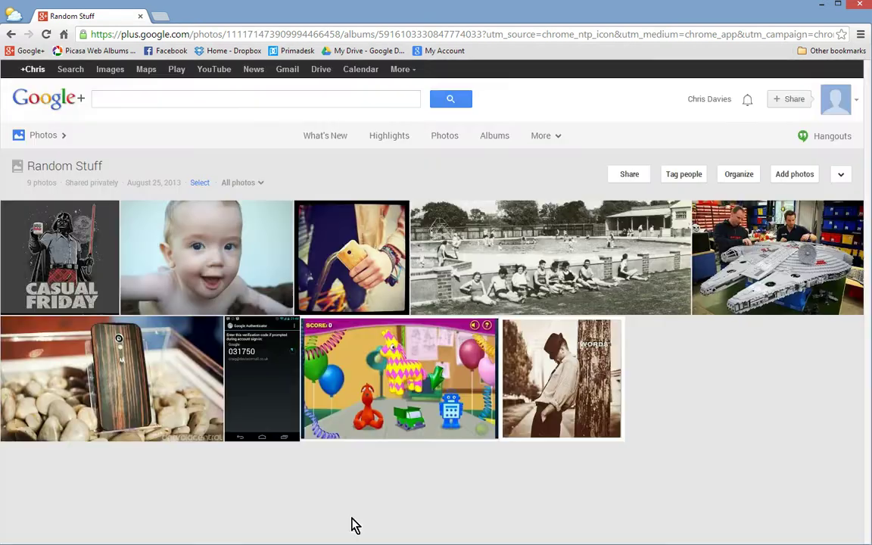
{"action": "left_click", "coordinate": [80, 185]}
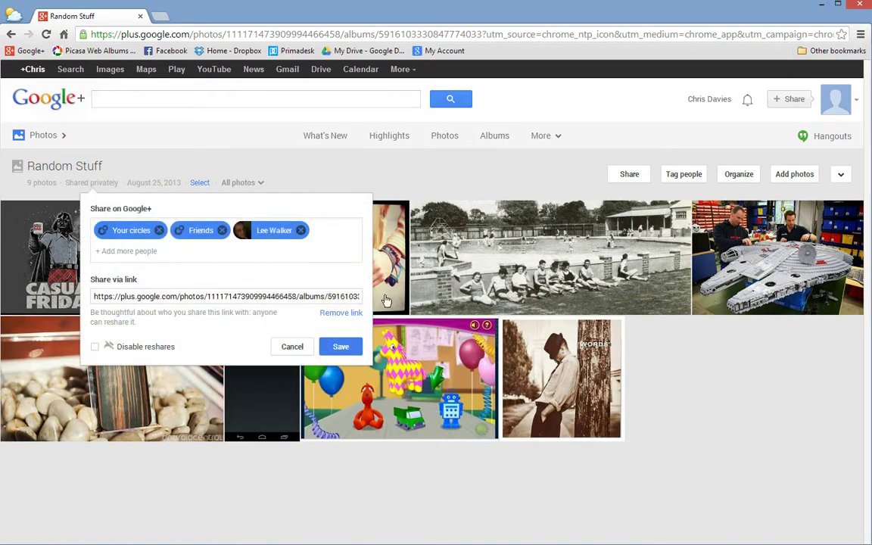
{"action": "left_click", "coordinate": [290, 348]}
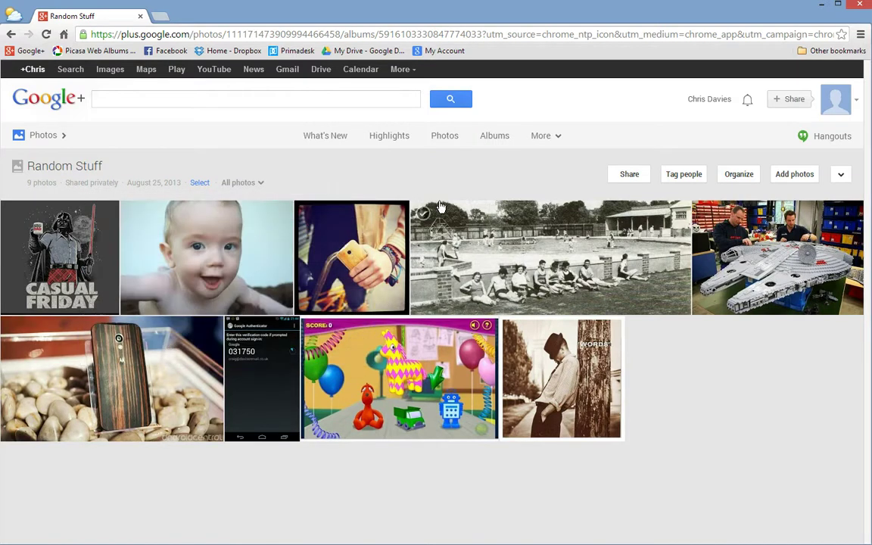
Go to your profile's Photos tab, where the 9-photo Random Stuff album is listed.
{"action": "mouse_move", "coordinate": [46, 142]}
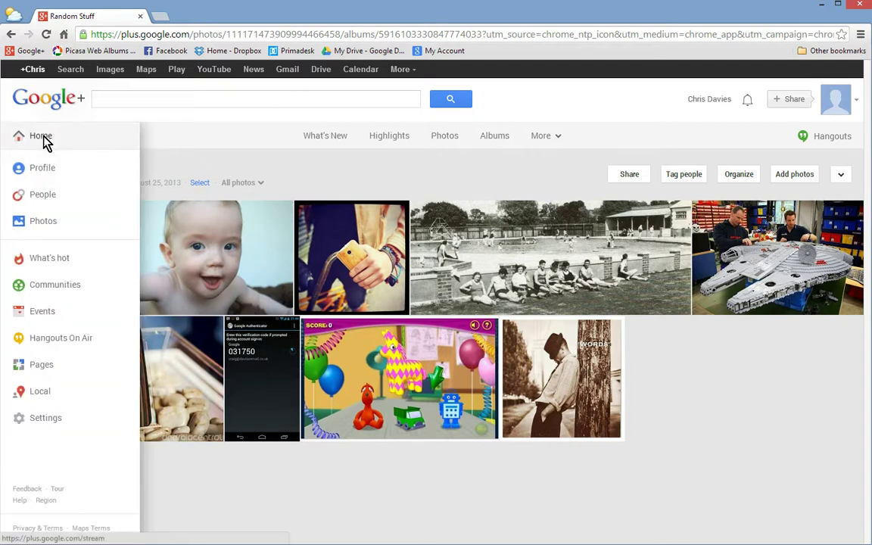
{"action": "left_click", "coordinate": [46, 173]}
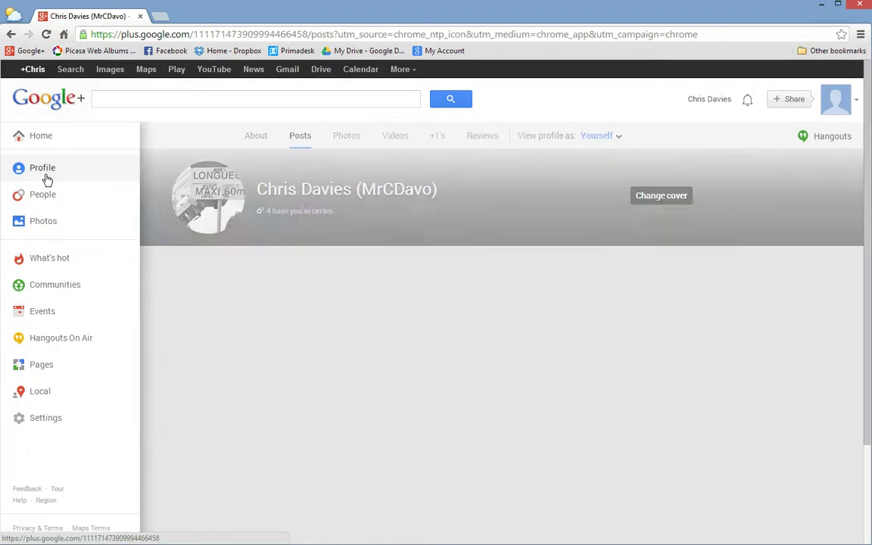
{"action": "scroll", "coordinate": [43, 175], "scroll_direction": "down", "scroll_amount": 1}
{"action": "left_click", "coordinate": [353, 77]}
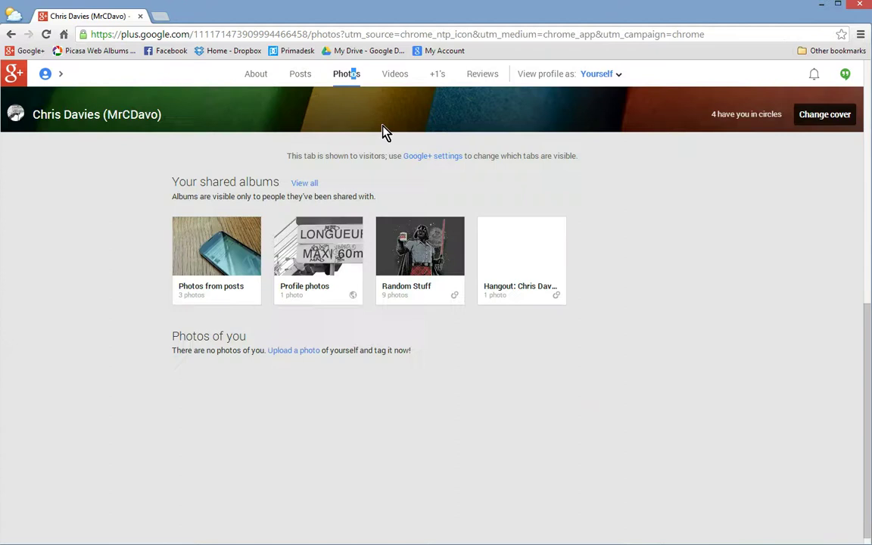